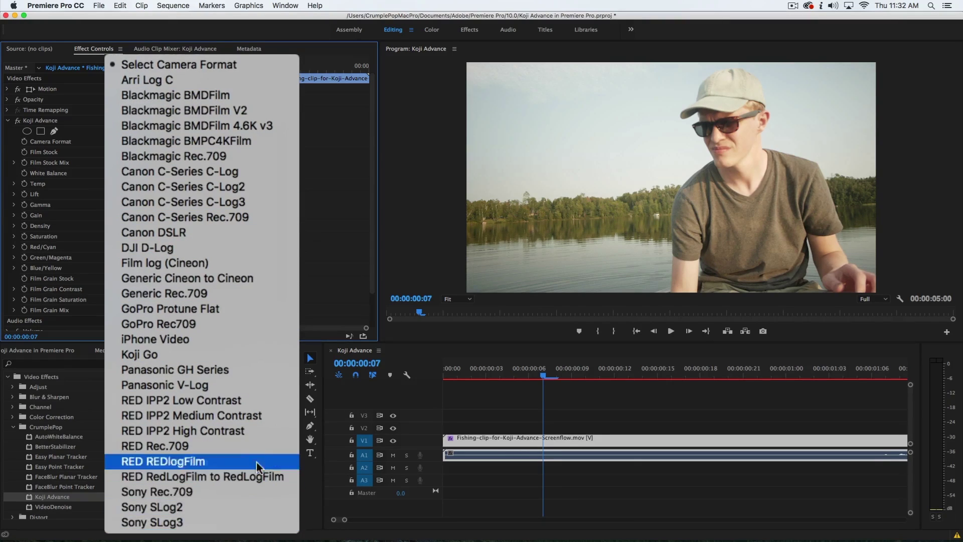
- Set Koji Advance's camera format to Panasonic GH Series and its film stock to 2393
click(239, 341)
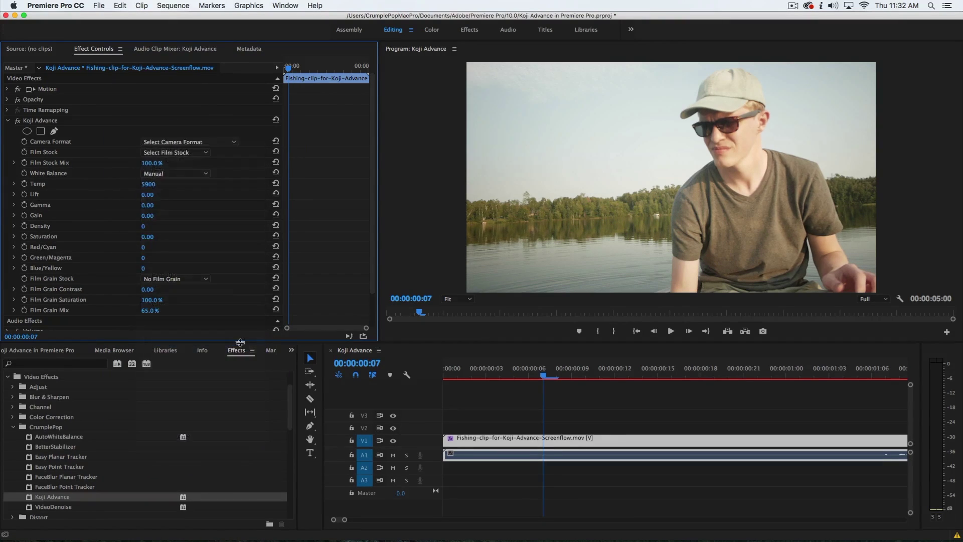
click(200, 153)
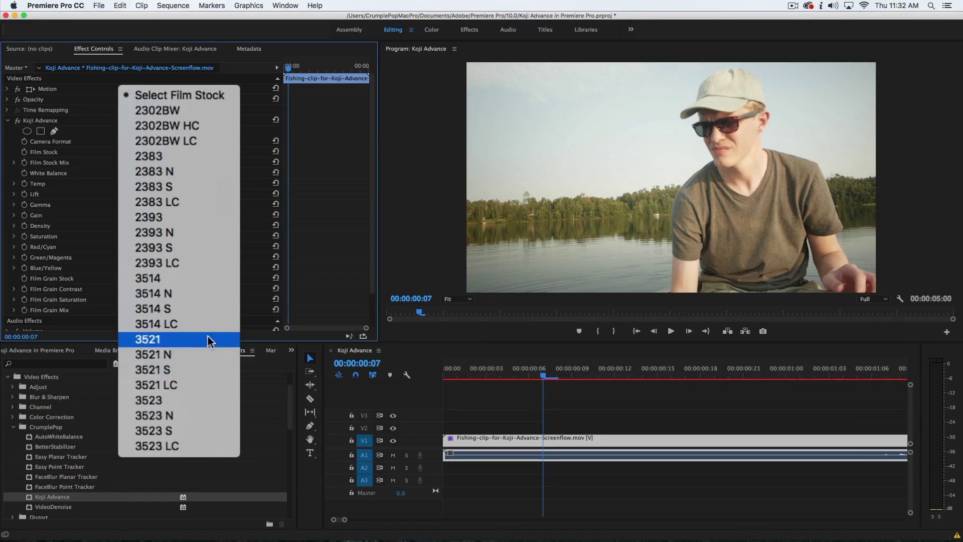
click(213, 217)
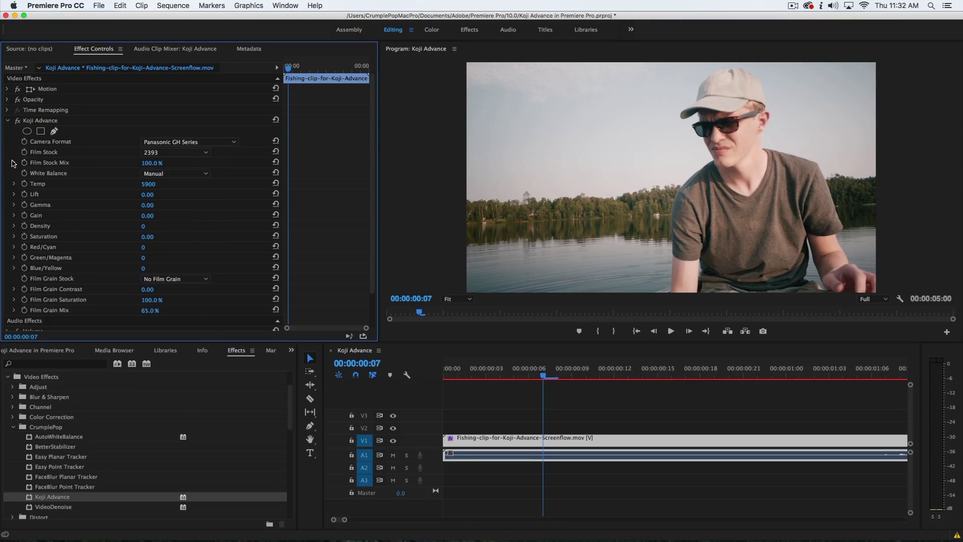
- Try lower Film Stock Mix strengths and return the mix to 100%
click(14, 164)
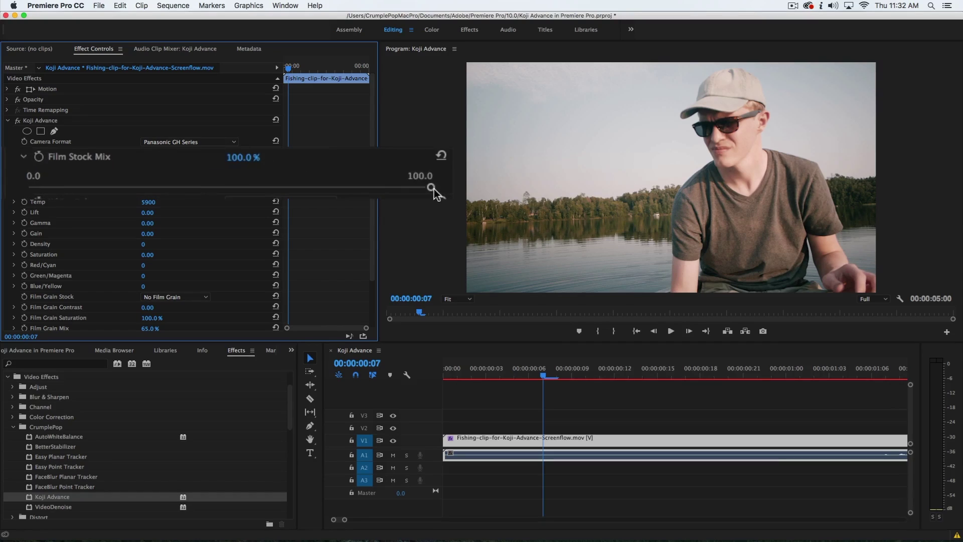
drag(432, 189, 320, 190)
drag(131, 193, 298, 207)
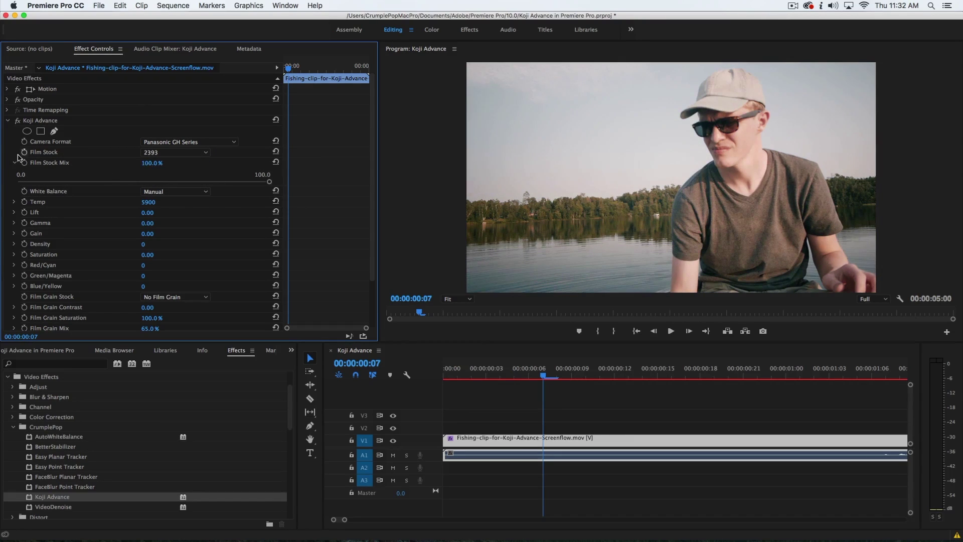
click(14, 163)
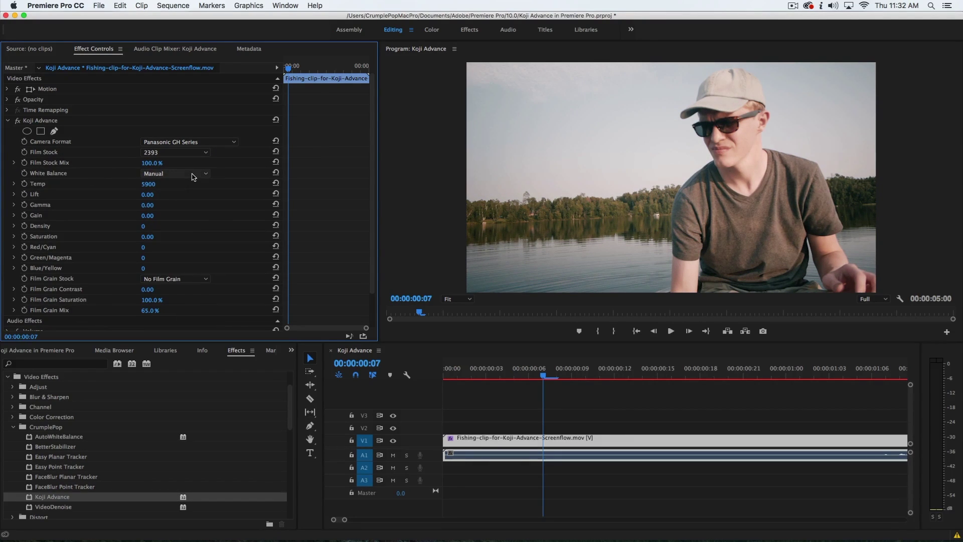
- Try the Auto white balance option and switch White Balance back to Manual
click(197, 174)
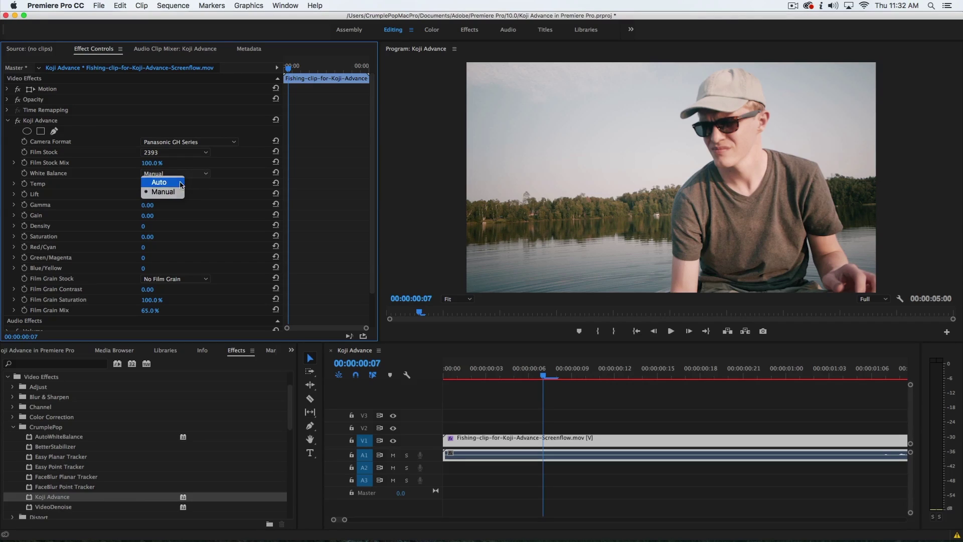
click(180, 183)
click(181, 174)
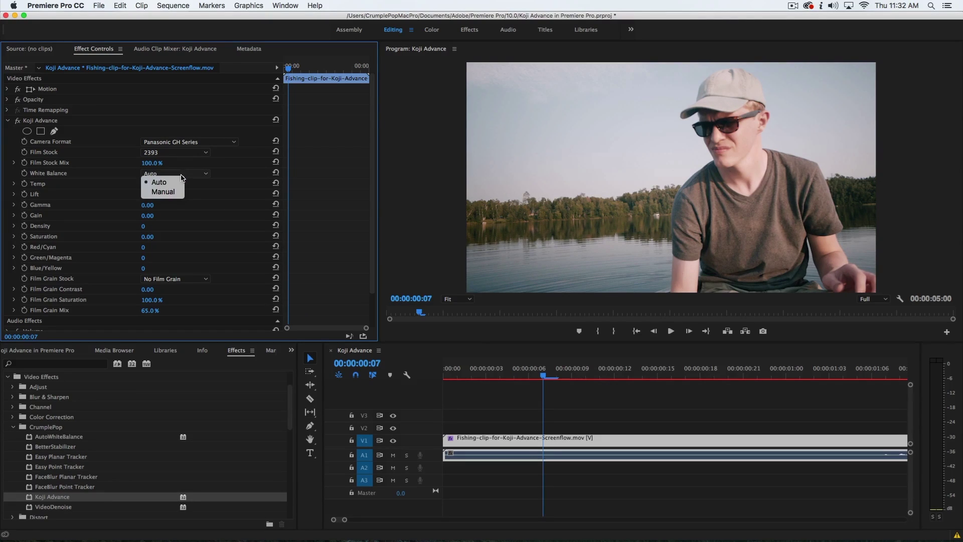
click(162, 191)
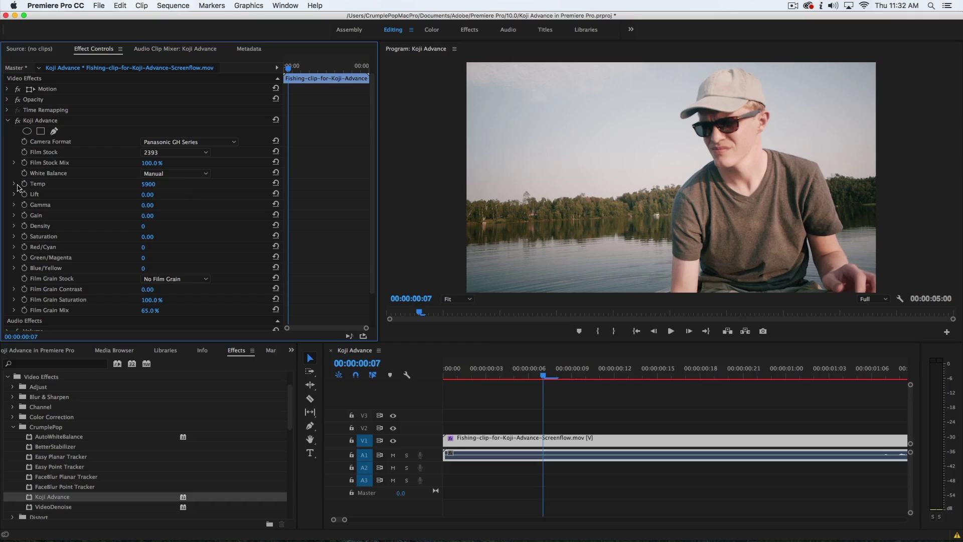
- Cool the image by lowering Koji Advance's Temp to about 5593
click(14, 184)
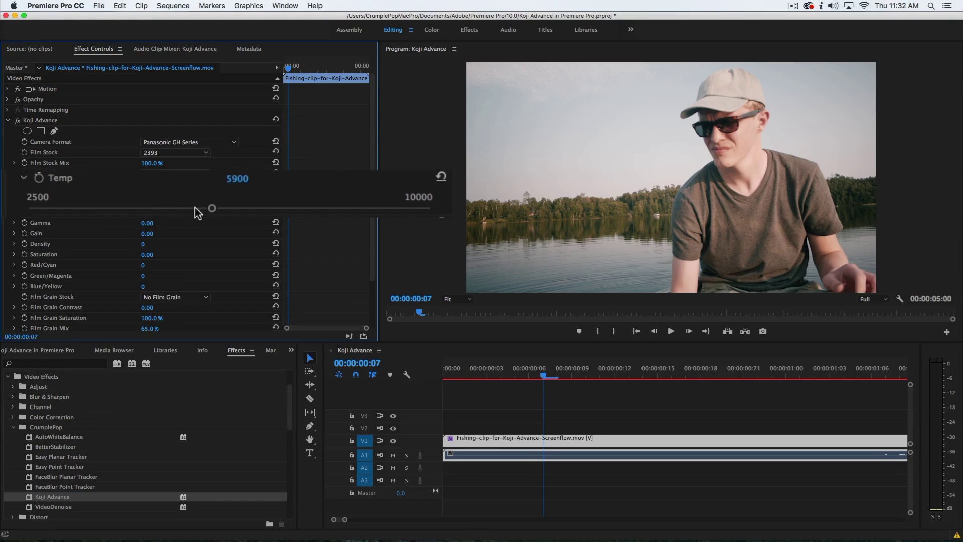
drag(132, 202, 131, 203)
drag(208, 209, 193, 212)
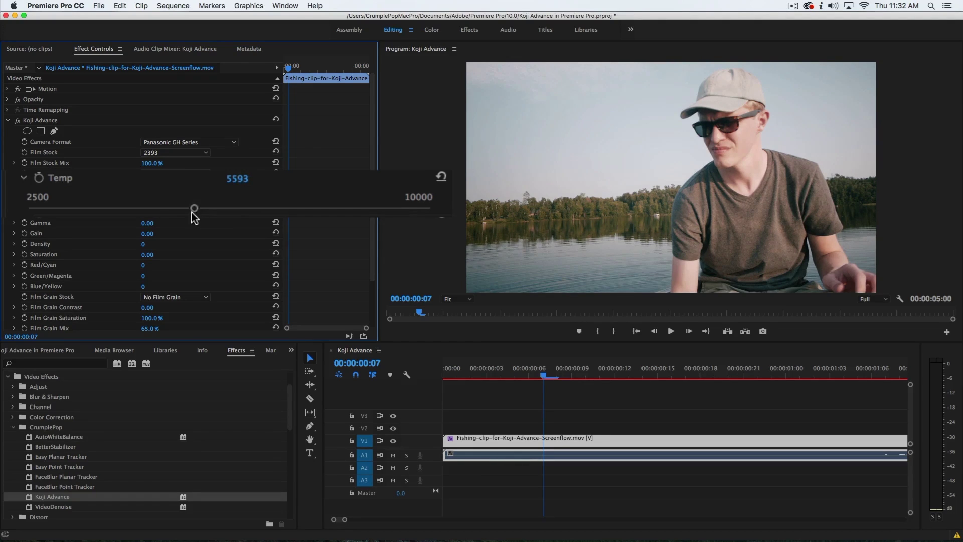
click(15, 183)
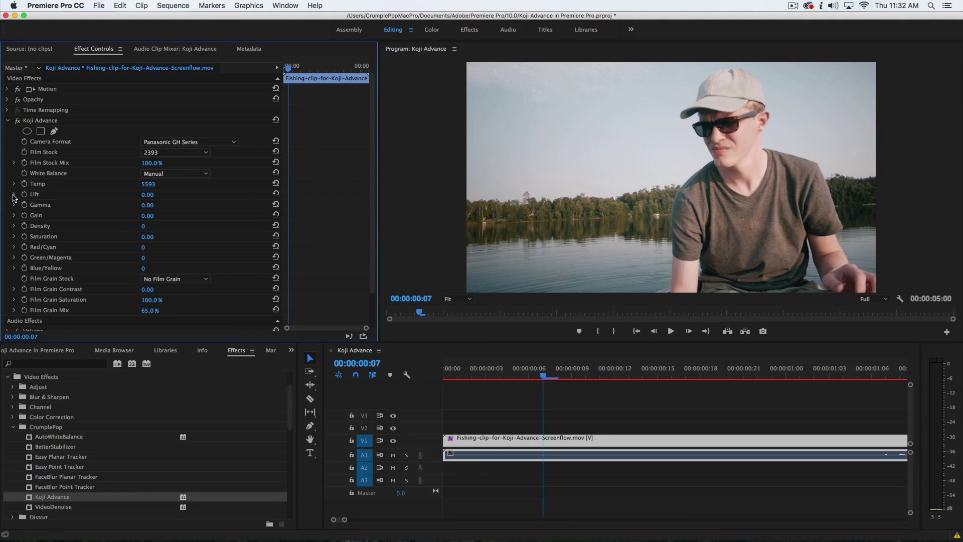
- Adjust the tonal controls to Lift -0.03, Gamma 0.03 and Gain -0.07
click(14, 194)
click(14, 223)
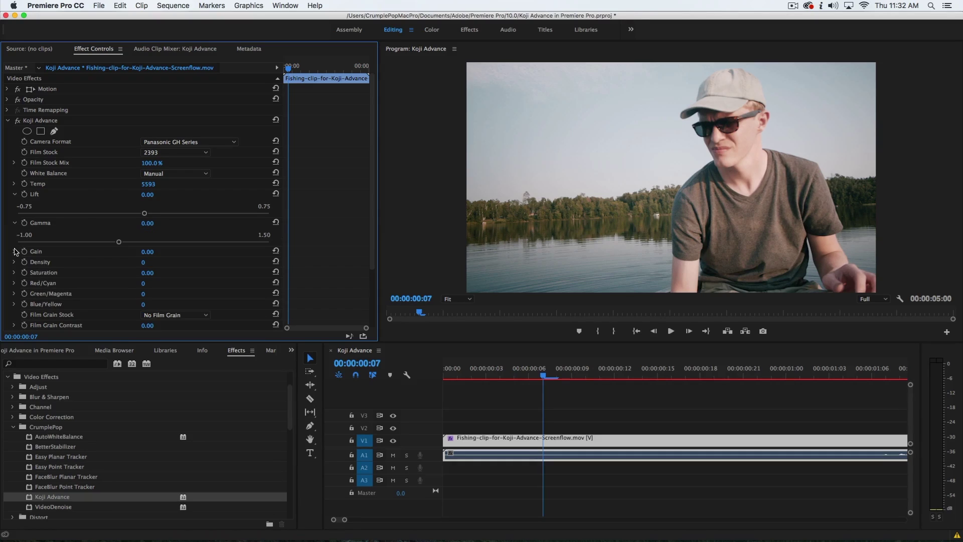
click(14, 251)
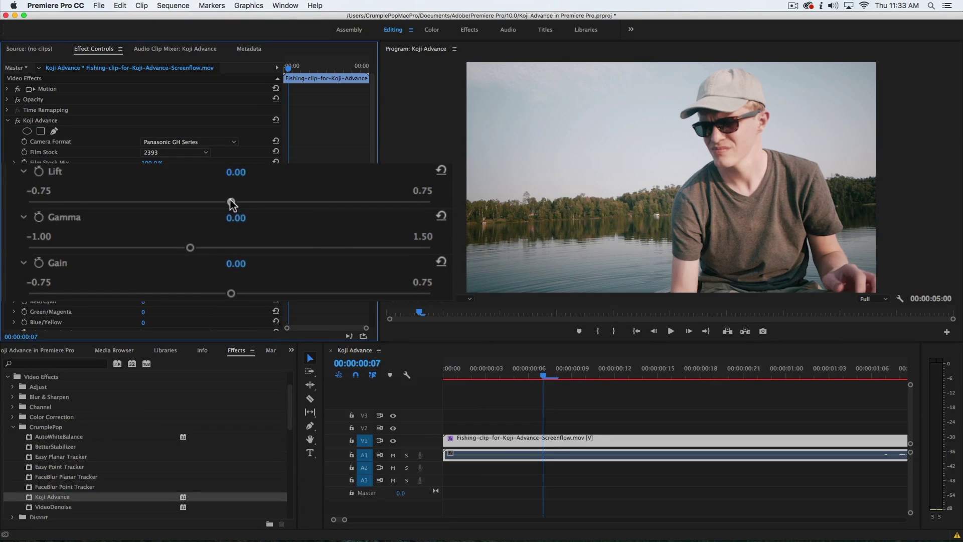
mouse_move(232, 201)
mouse_down()
mouse_move(260, 201)
mouse_move(229, 202)
mouse_up()
mouse_move(190, 248)
mouse_down()
mouse_move(216, 249)
mouse_move(194, 248)
mouse_up()
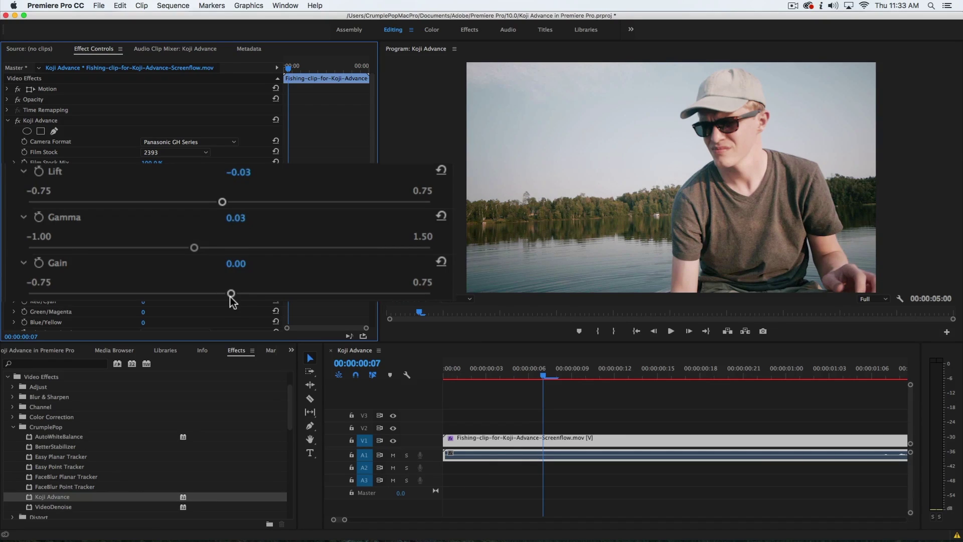
drag(231, 293, 210, 296)
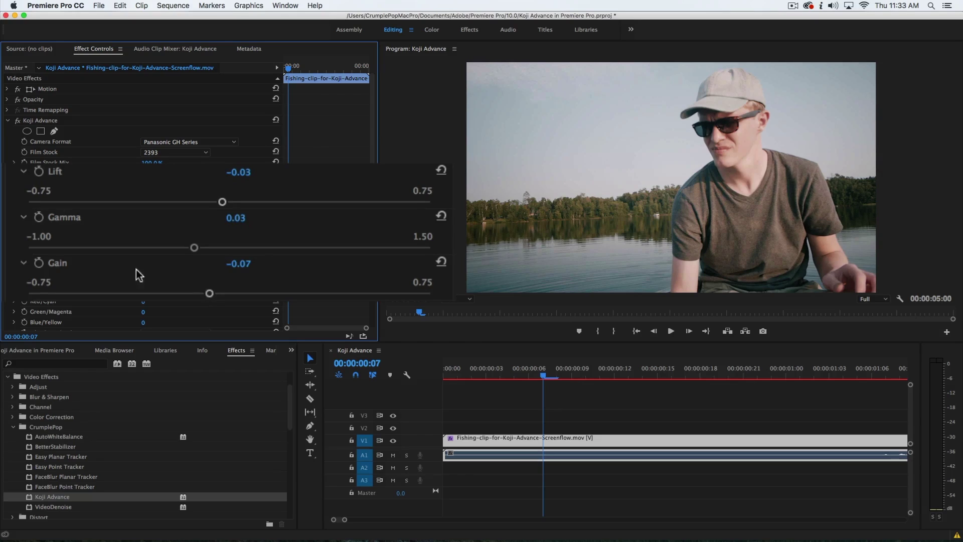
click(14, 194)
click(14, 205)
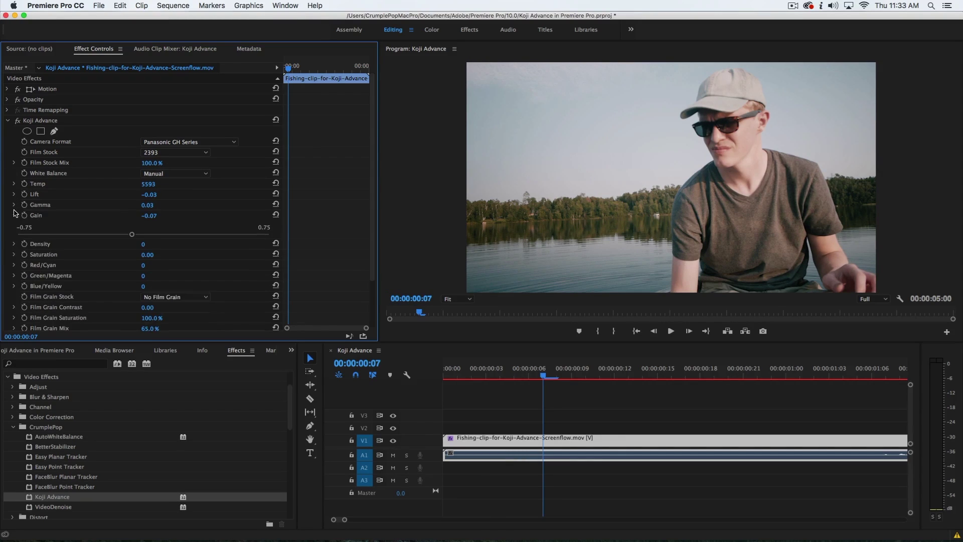
click(14, 216)
- Raise the Koji Advance Density to 8
click(14, 226)
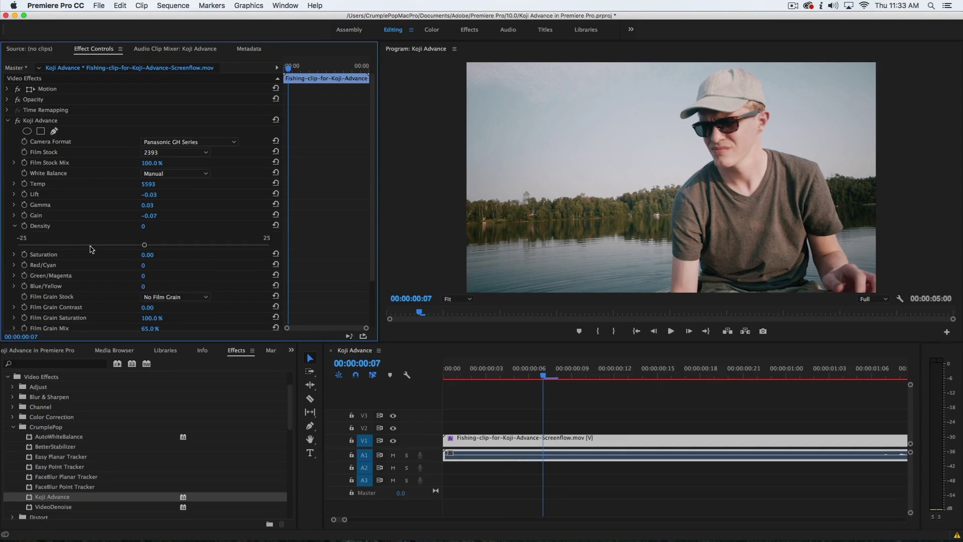
drag(145, 245, 196, 247)
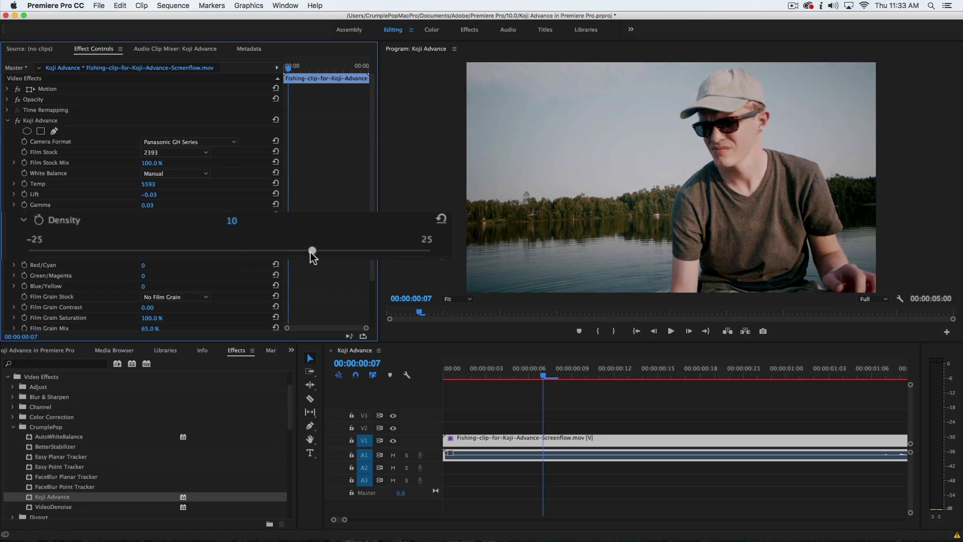
mouse_move(311, 253)
mouse_down()
mouse_move(152, 252)
mouse_move(293, 250)
mouse_up()
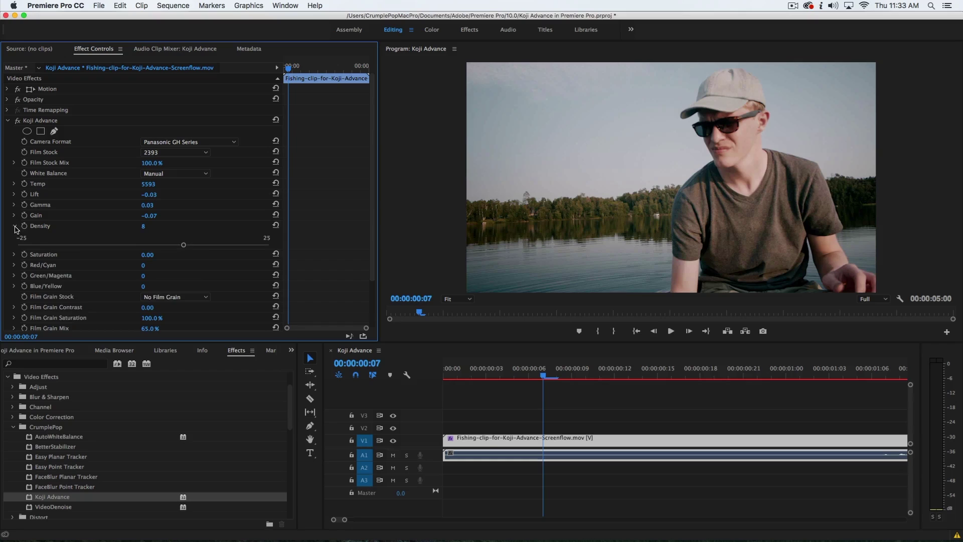
click(14, 225)
- Fine-tune the color balance with Red/Cyan slightly below 0, Green/Magenta at 2 and Blue/Yellow at -1
click(14, 247)
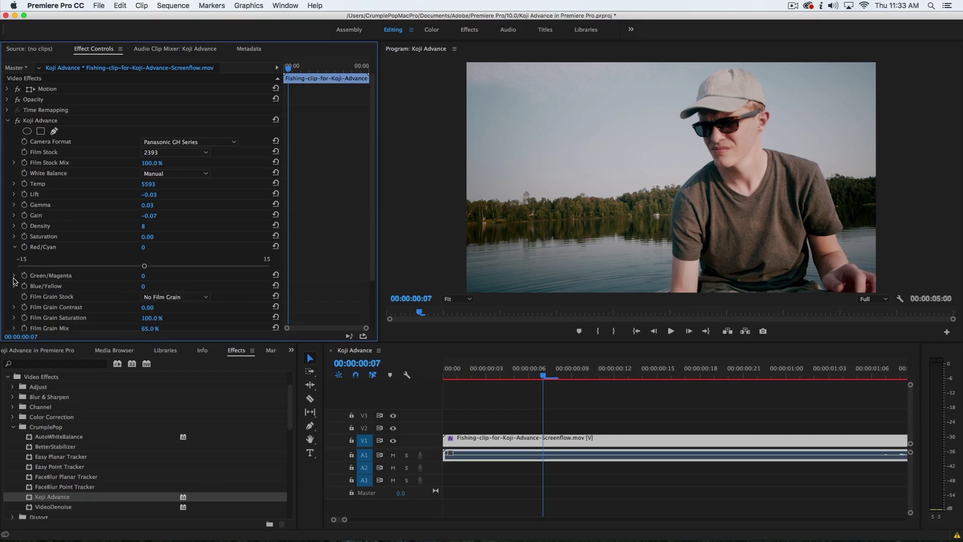
click(15, 276)
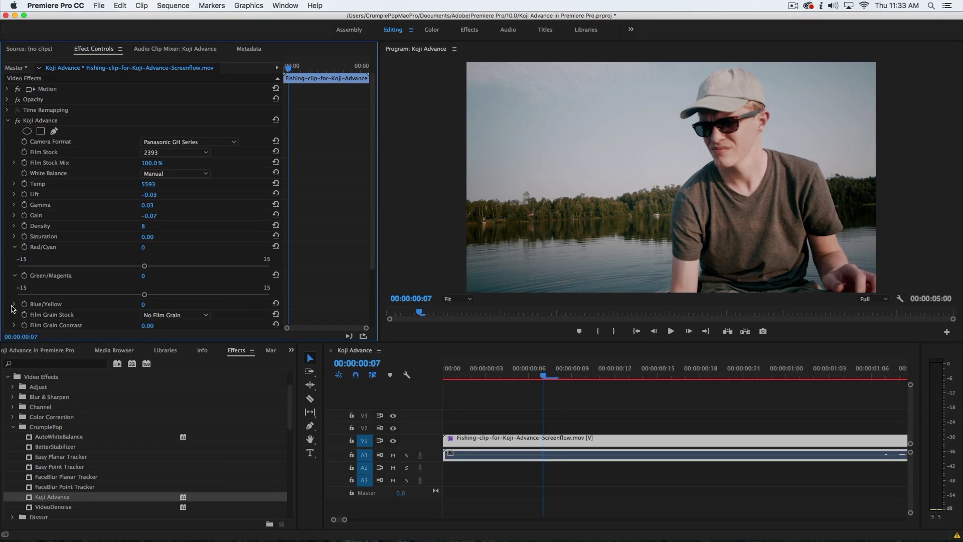
click(14, 305)
scroll(14, 306, down, 3)
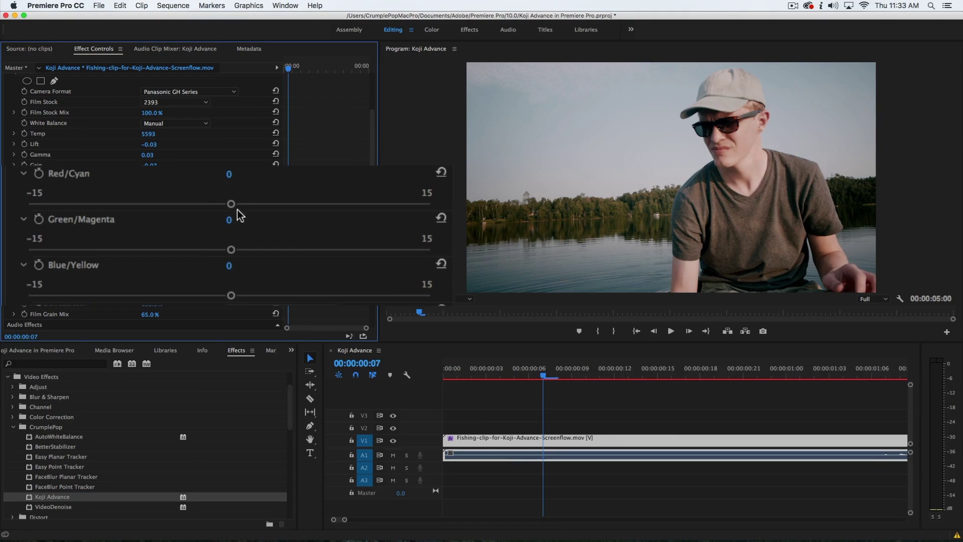
mouse_move(233, 204)
mouse_down()
mouse_move(256, 201)
mouse_move(198, 206)
mouse_move(227, 205)
mouse_up()
drag(230, 295, 216, 295)
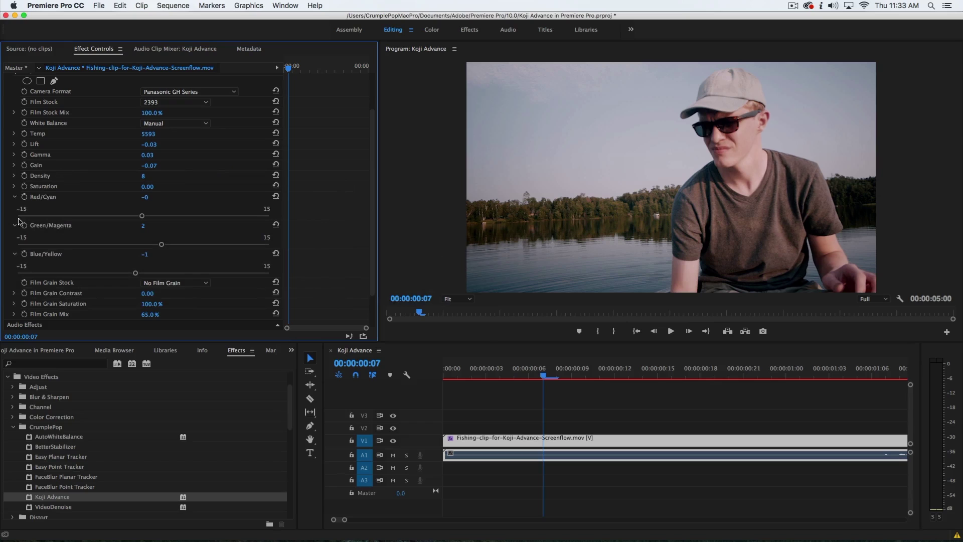
click(14, 196)
click(15, 207)
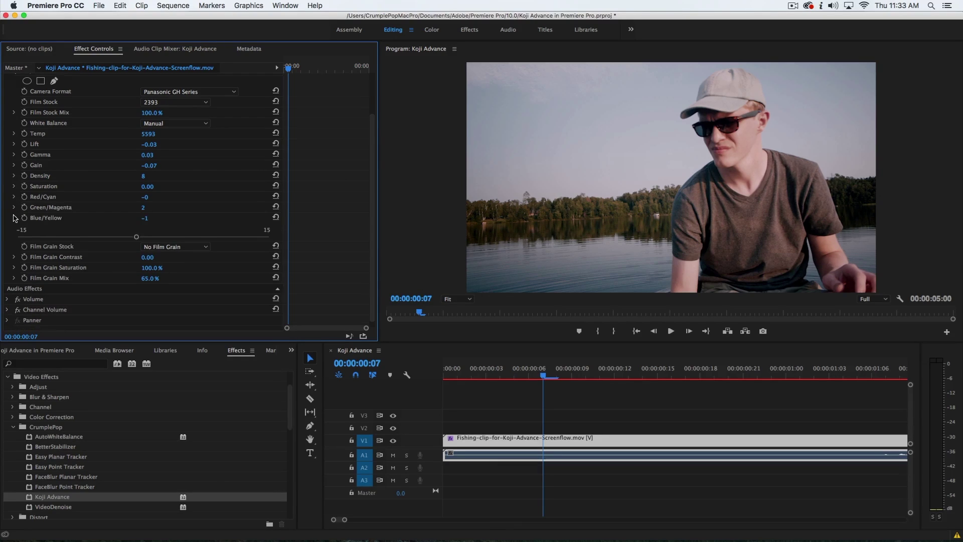
click(15, 217)
- Try film grain stock 5201 and settle on 5279 for the clip
click(201, 242)
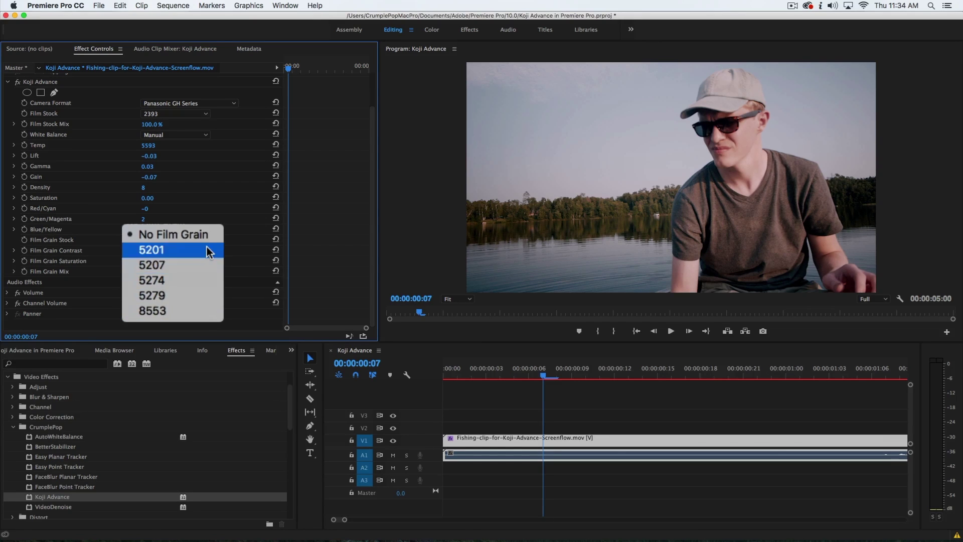
click(195, 260)
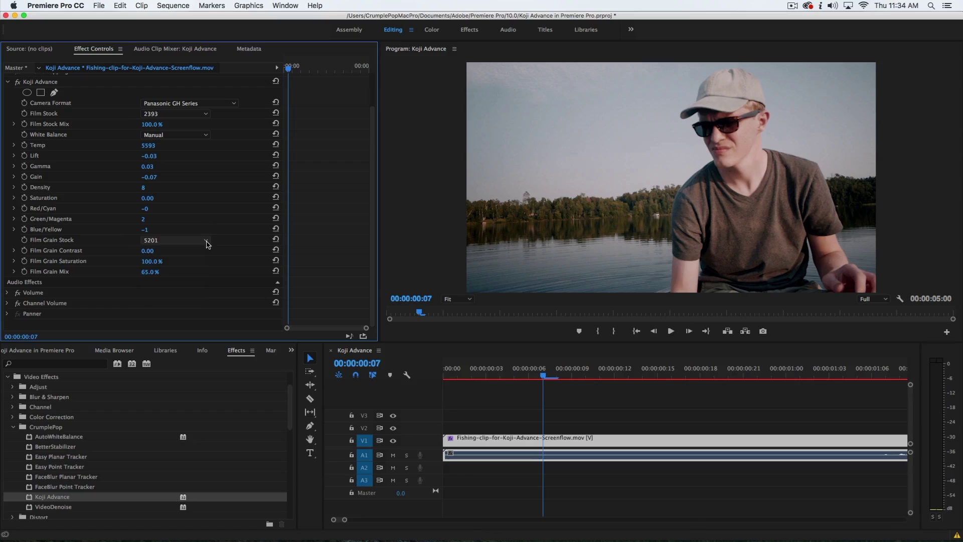
click(206, 239)
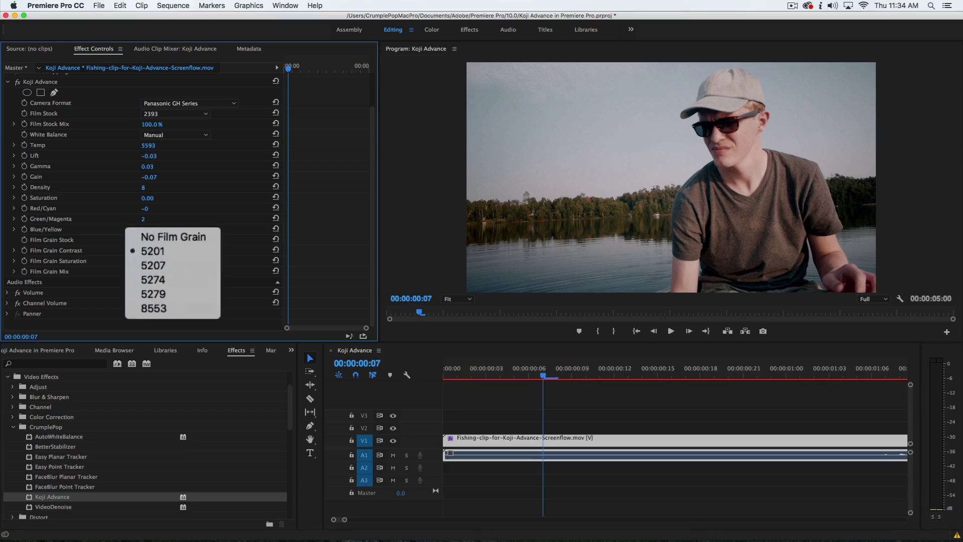
click(204, 294)
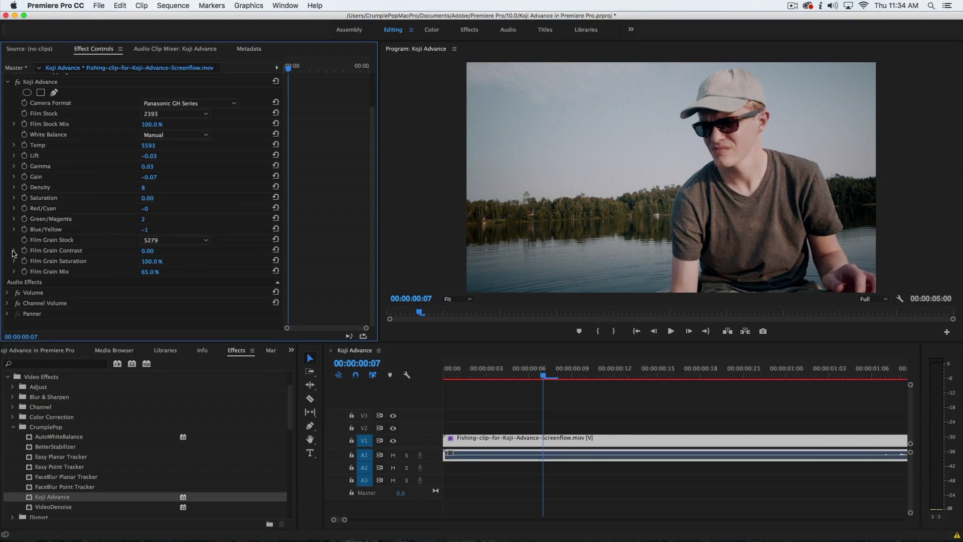
- Test different Film Grain Contrast amounts and leave the contrast at 0.01
click(13, 250)
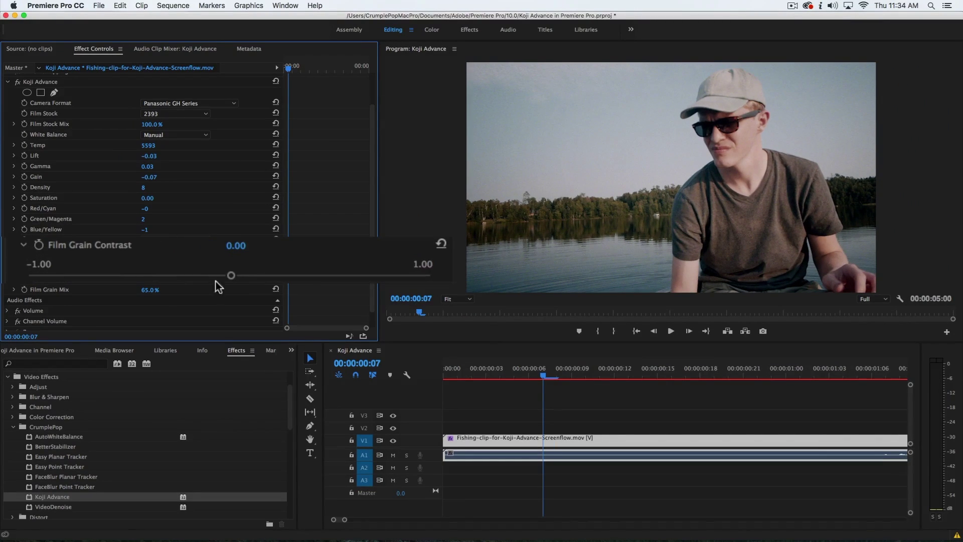
drag(230, 279, 240, 280)
drag(333, 281, 144, 274)
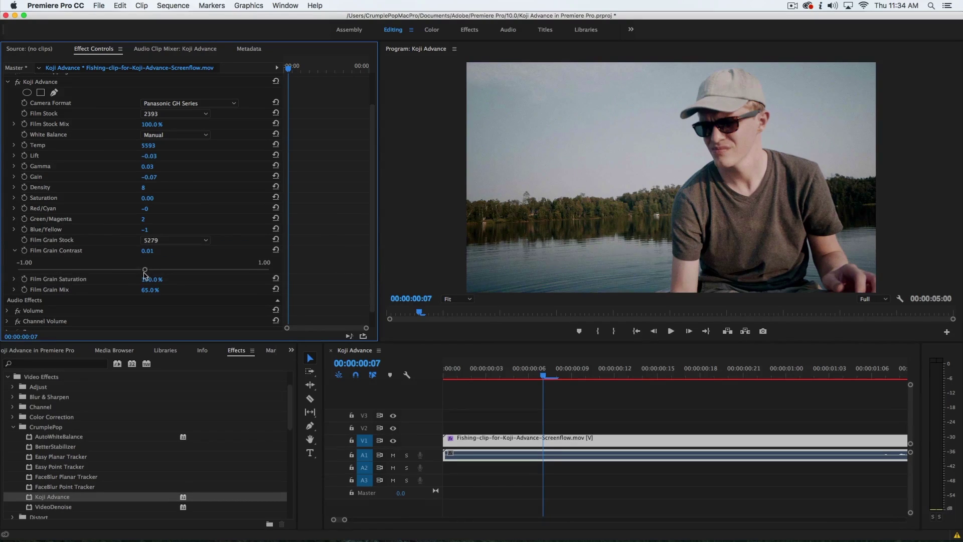
click(14, 252)
- Try reducing Film Grain Saturation to 0% and return it to 100%
click(14, 261)
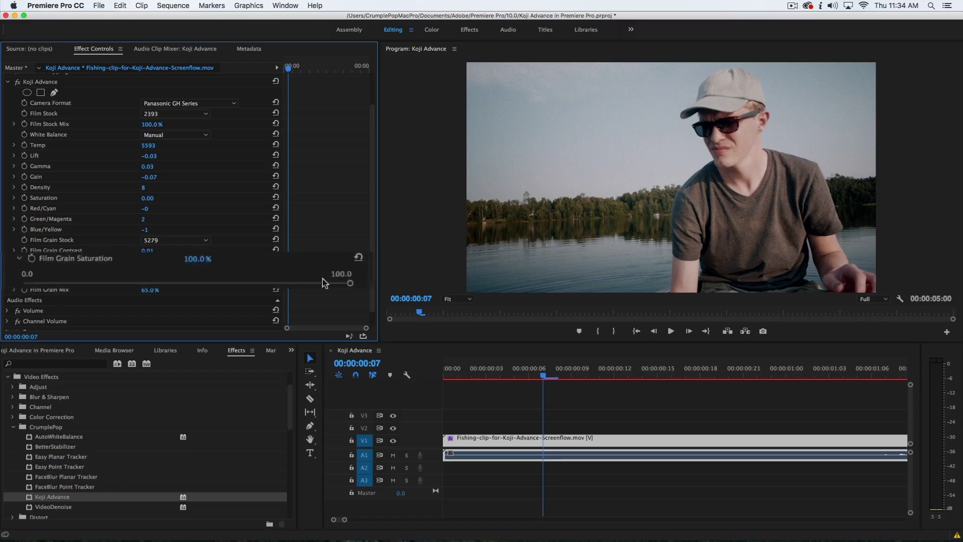
drag(429, 283, 25, 284)
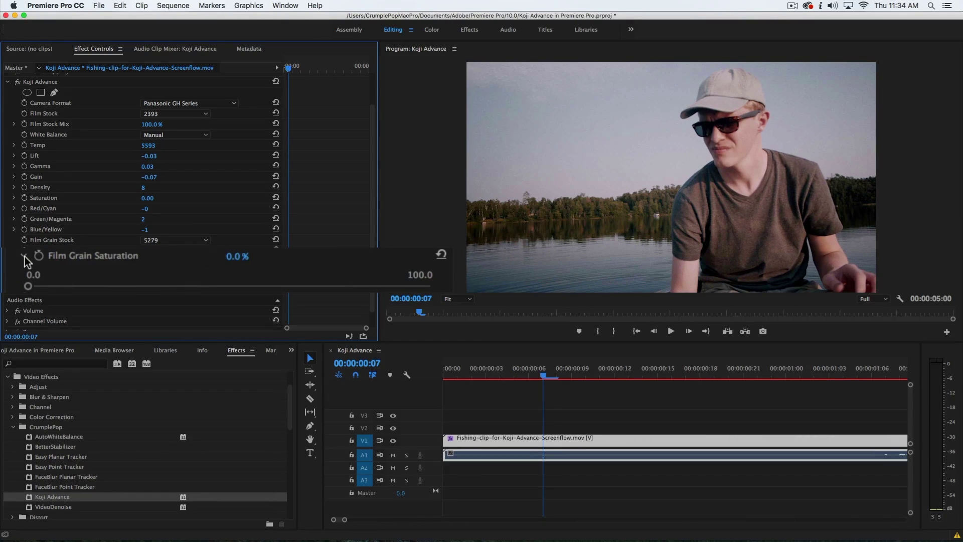
drag(29, 286, 432, 285)
click(24, 255)
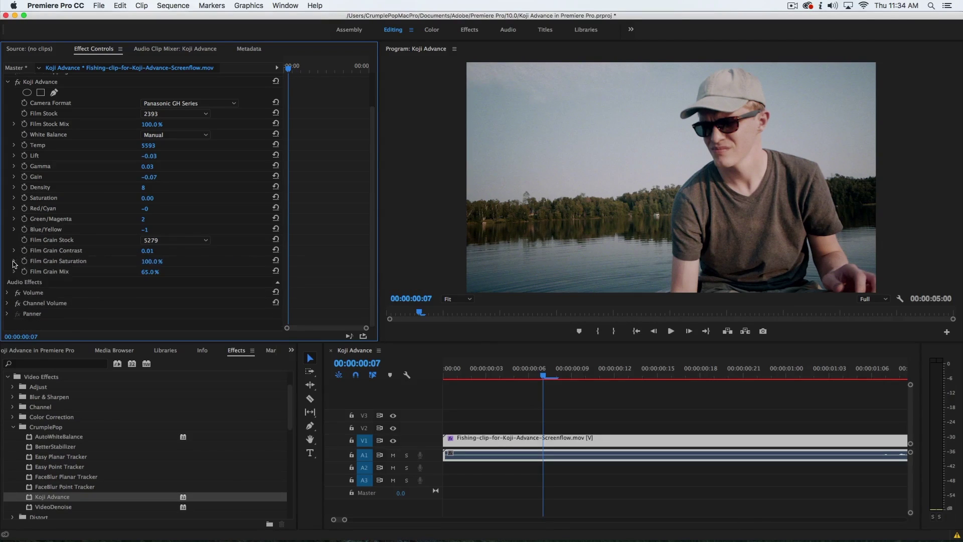
- Raise the Film Grain Mix of the Koji Advance effect to 68.9%
click(14, 272)
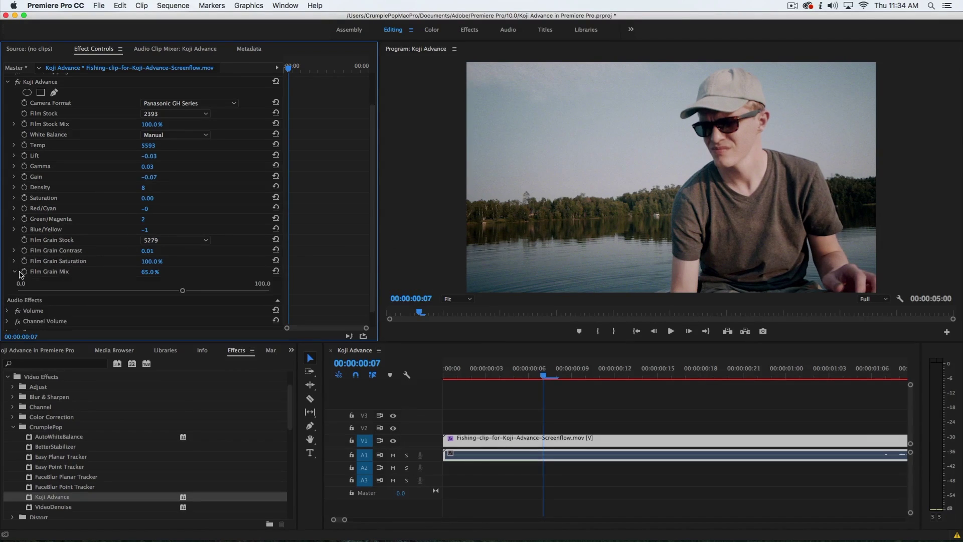
scroll(125, 276, down, 1)
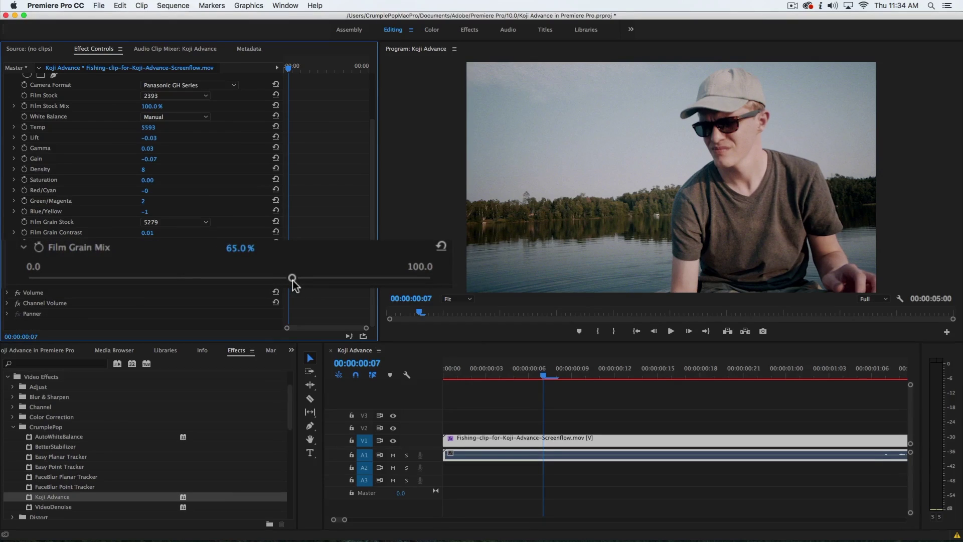
mouse_move(292, 280)
mouse_down()
mouse_move(451, 280)
mouse_move(10, 273)
mouse_move(304, 282)
mouse_up()
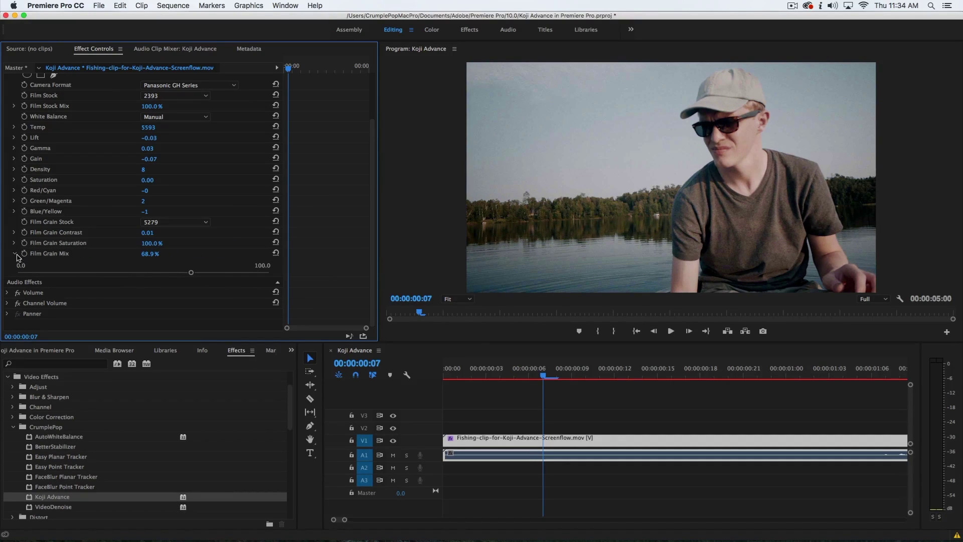
click(14, 254)
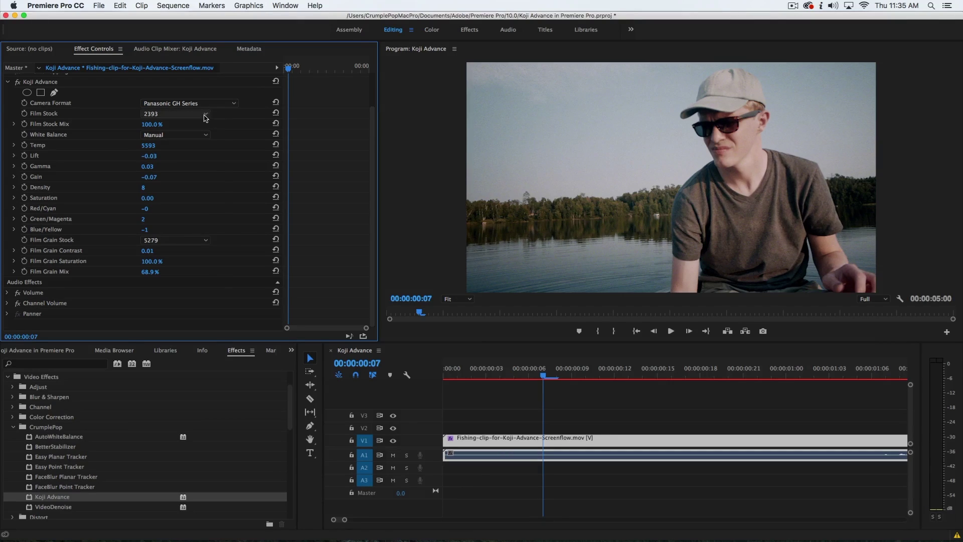
- Try the black-and-white film stock 2302BW on the clip and return to film stock 2393
click(205, 115)
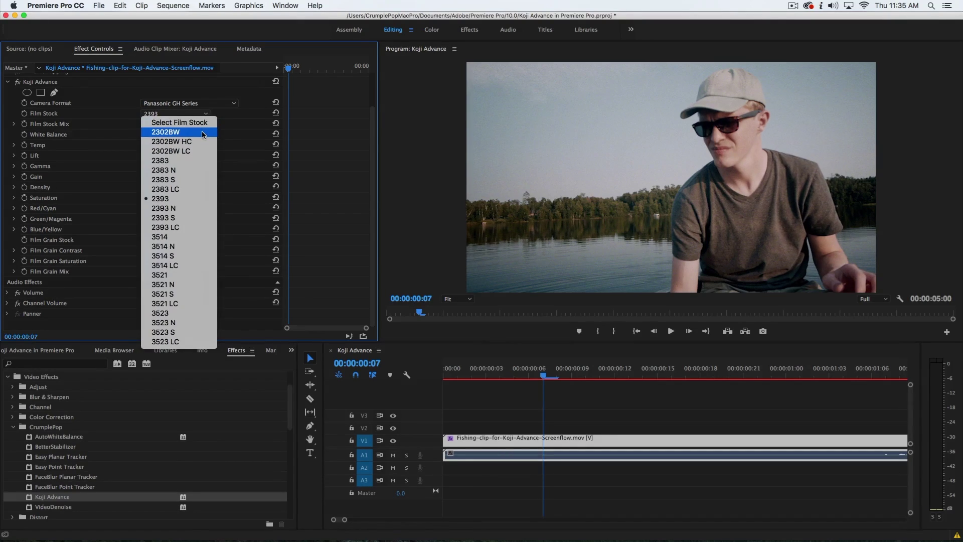
click(204, 132)
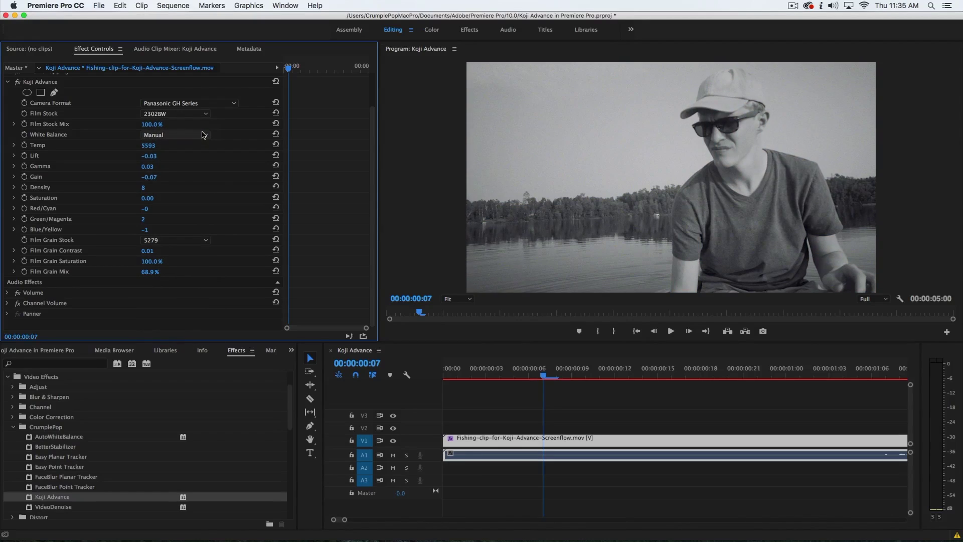
click(203, 114)
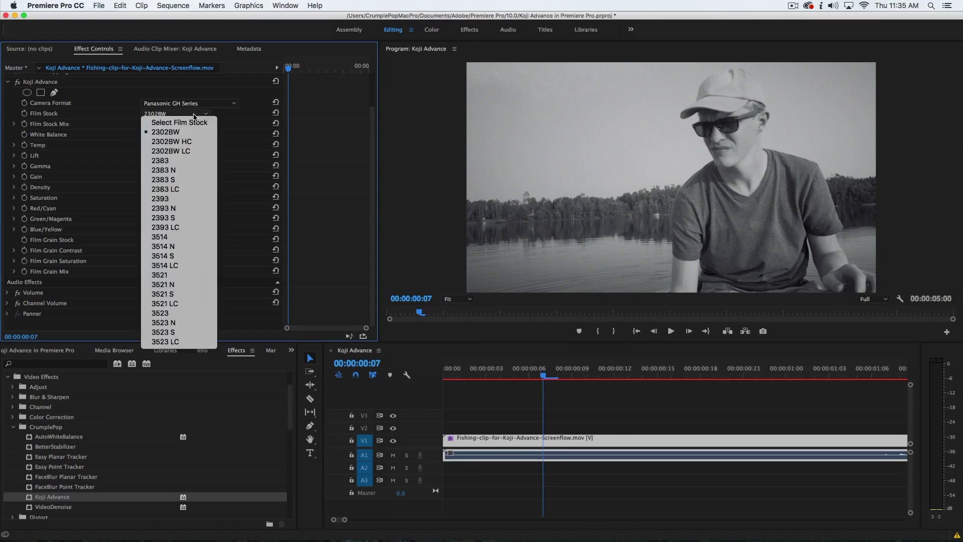
click(188, 200)
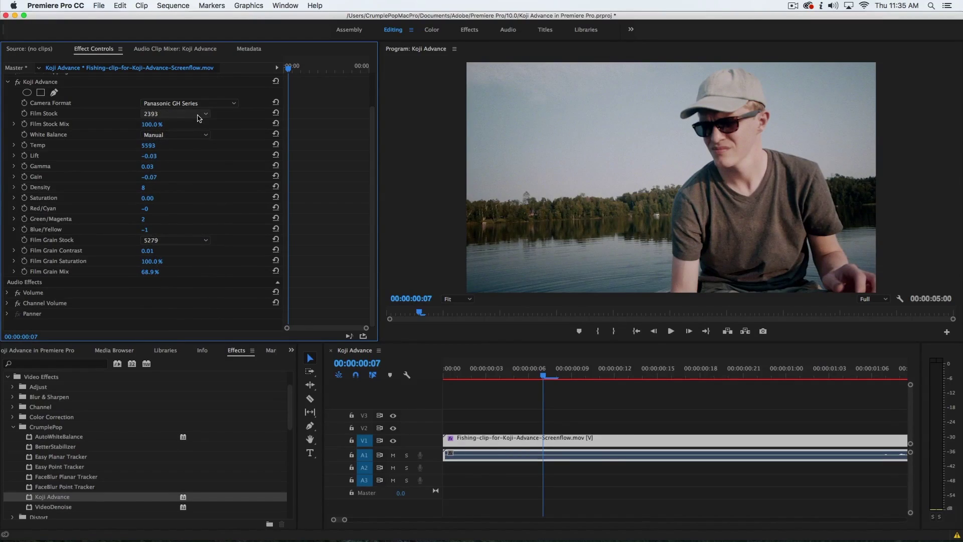
- Compare film stocks 2383 and 3521 on the clip and set the film stock to 3523
click(199, 118)
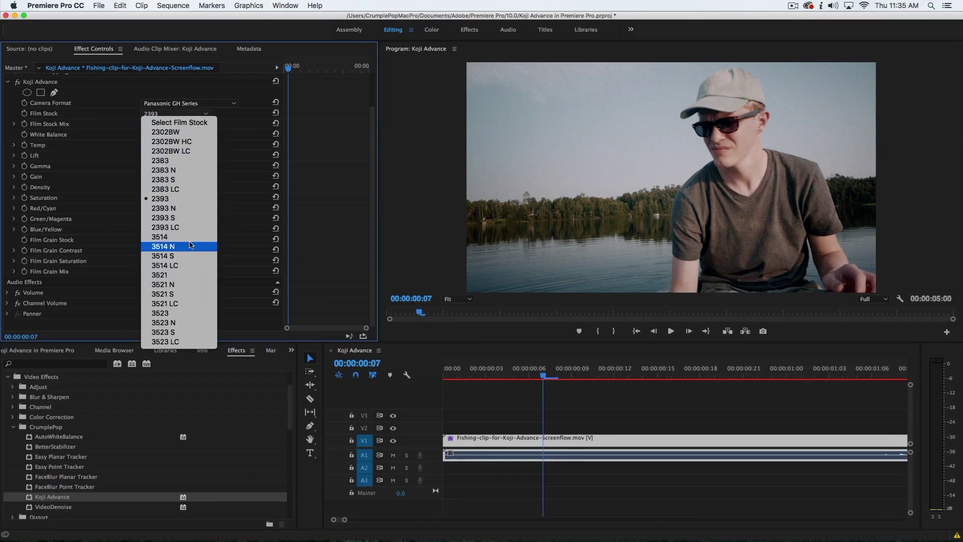
click(184, 160)
click(188, 116)
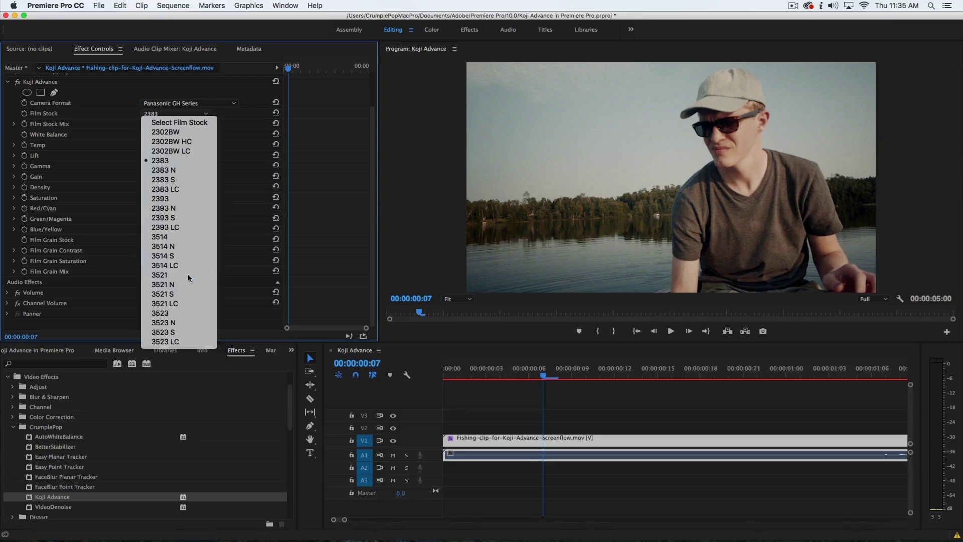
click(188, 275)
click(183, 116)
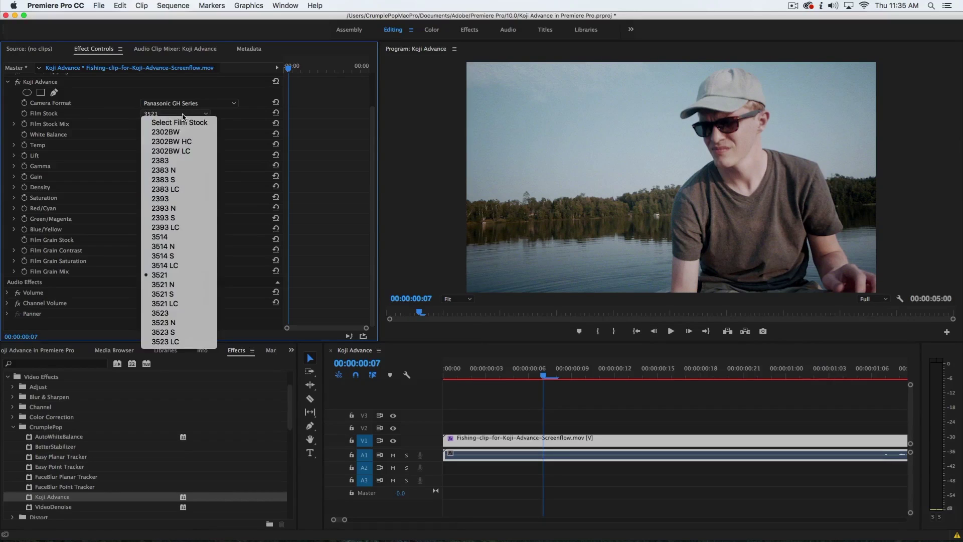
click(183, 313)
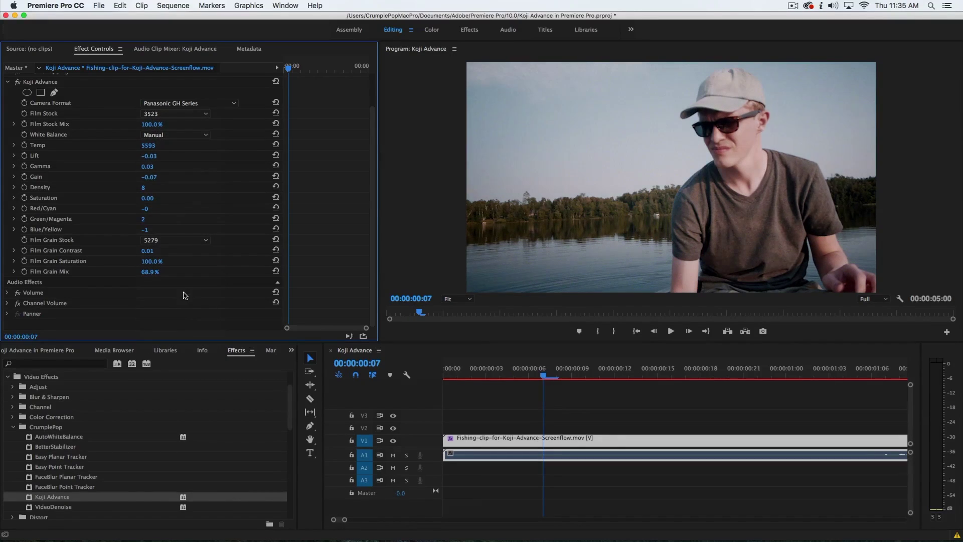